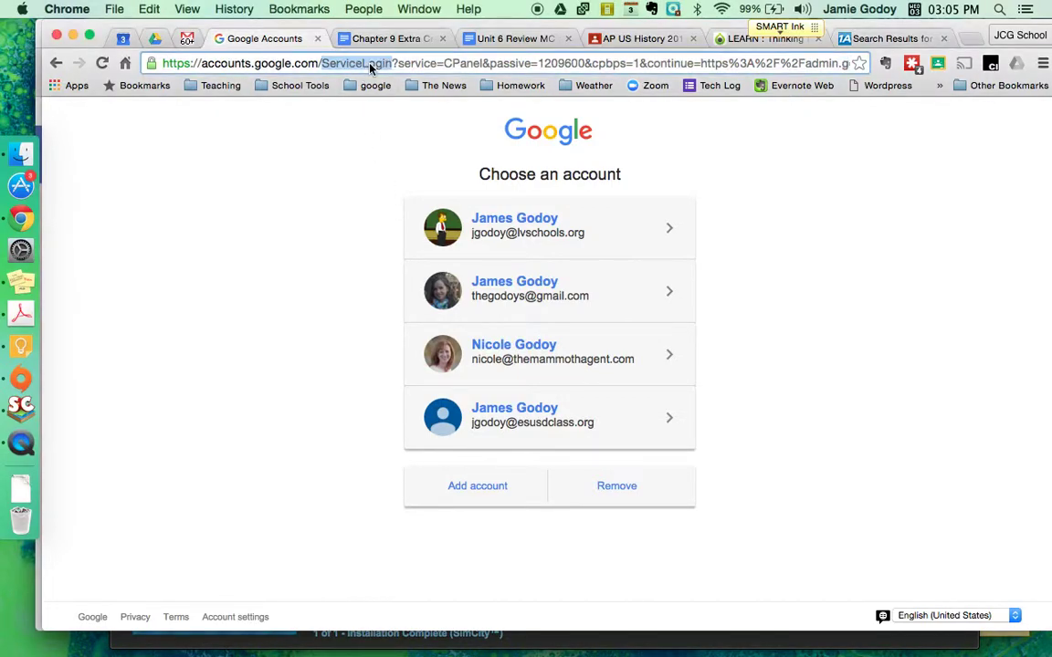
Go to the admin.google.com/esusdclass.org/Dashboard address from the suggestions, reloading it once
{"action": "left_click", "coordinate": [369, 64]}
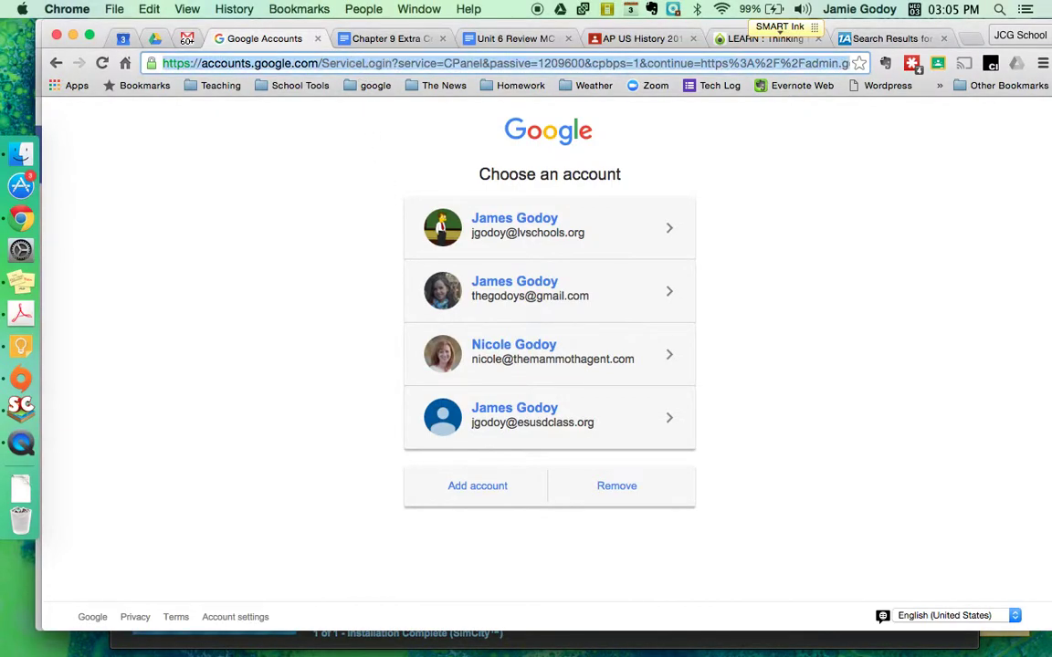
{"action": "type", "text": "ad"}
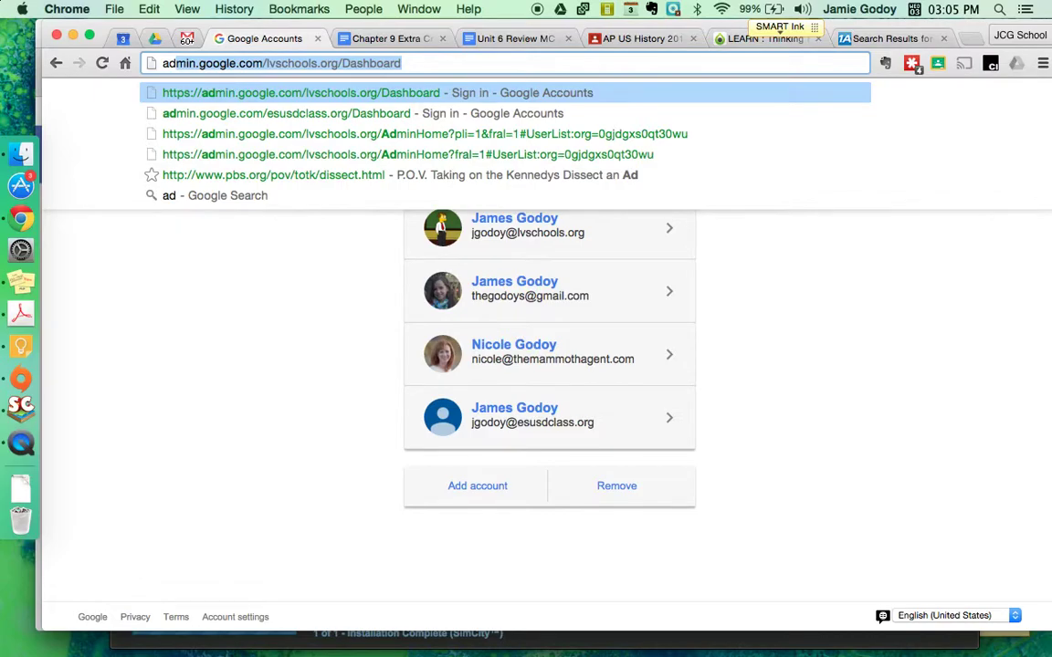
{"action": "key", "text": "Down"}
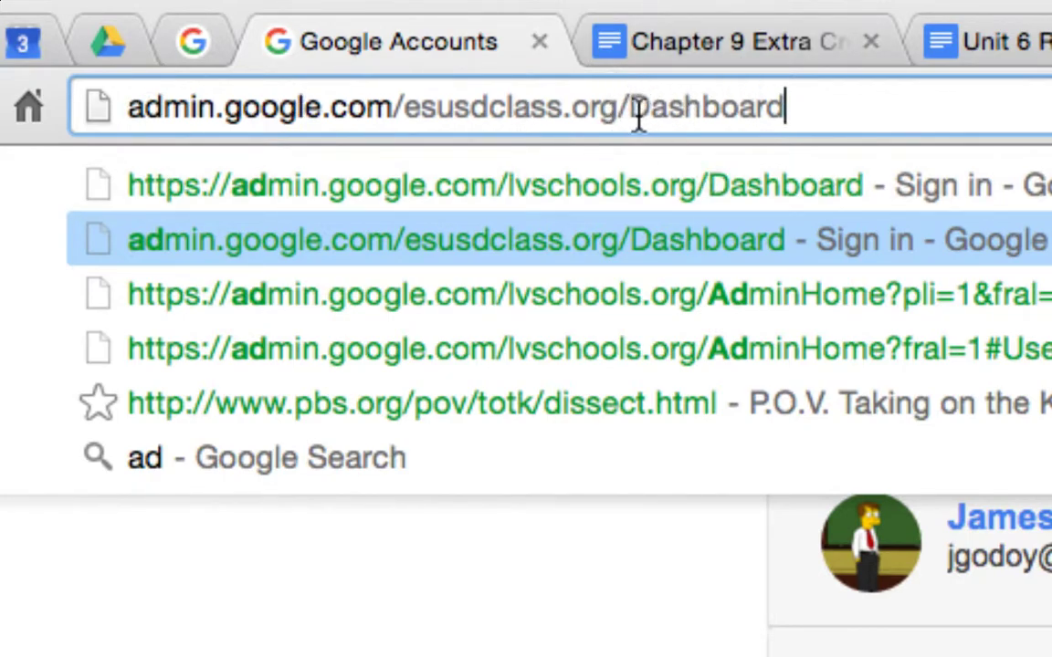
{"action": "key", "text": "Return"}
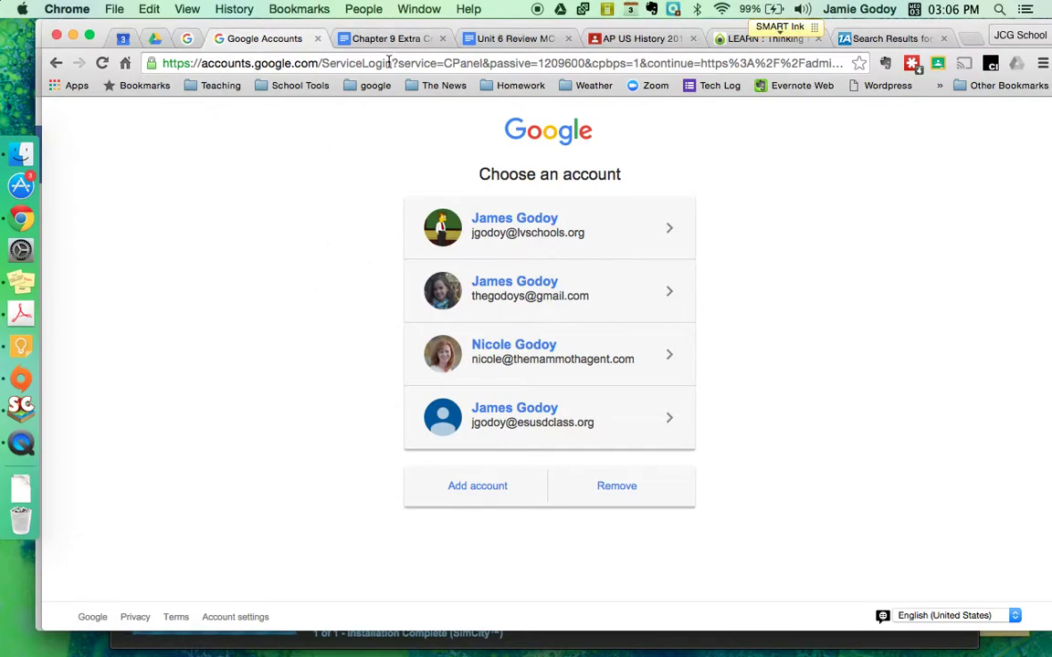
{"action": "left_click", "coordinate": [351, 62]}
{"action": "key", "text": "Return"}
Sign in with the esusdclass.org admin account, correcting a mistyped password before submitting
{"action": "left_click", "coordinate": [511, 427]}
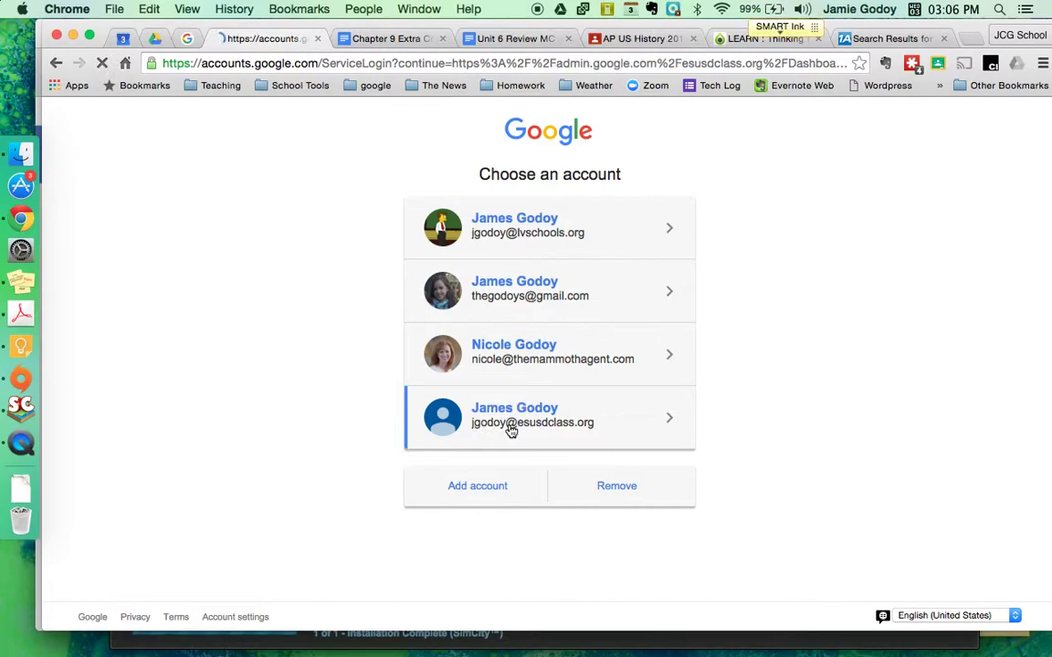
{"action": "type", "text": "********"}
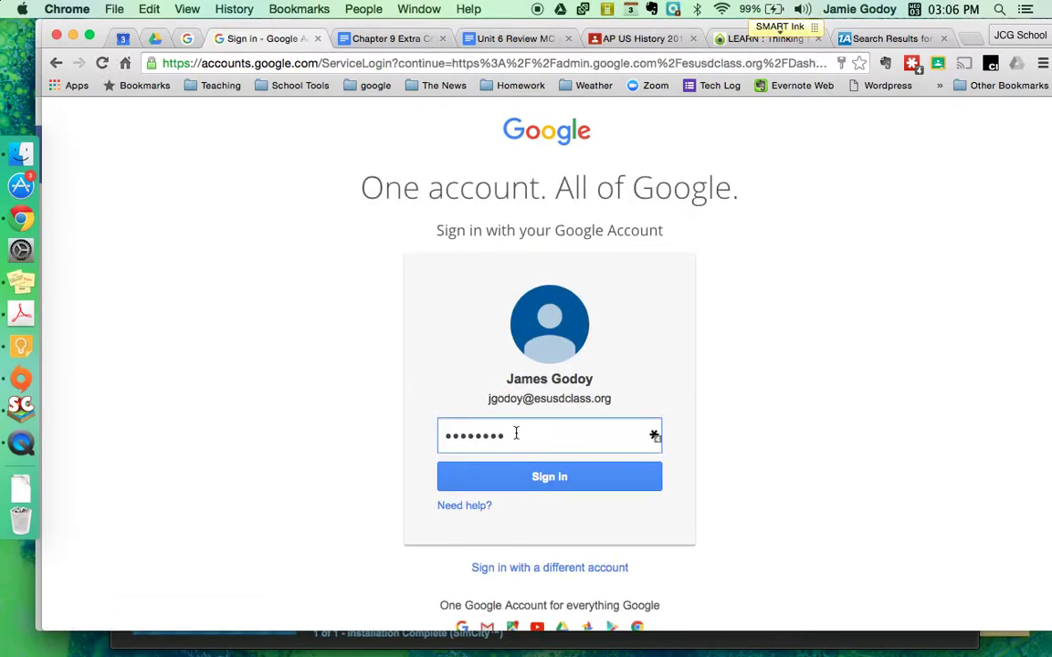
{"action": "key", "text": "BackSpace"}
{"action": "key", "text": "BackSpace"}
{"action": "key", "text": "BackSpace"}
{"action": "key", "text": "BackSpace"}
{"action": "key", "text": "BackSpace"}
{"action": "key", "text": "BackSpace"}
{"action": "key", "text": "BackSpace"}
{"action": "key", "text": "BackSpace"}
{"action": "type", "text": "******"}
{"action": "left_click", "coordinate": [521, 489]}
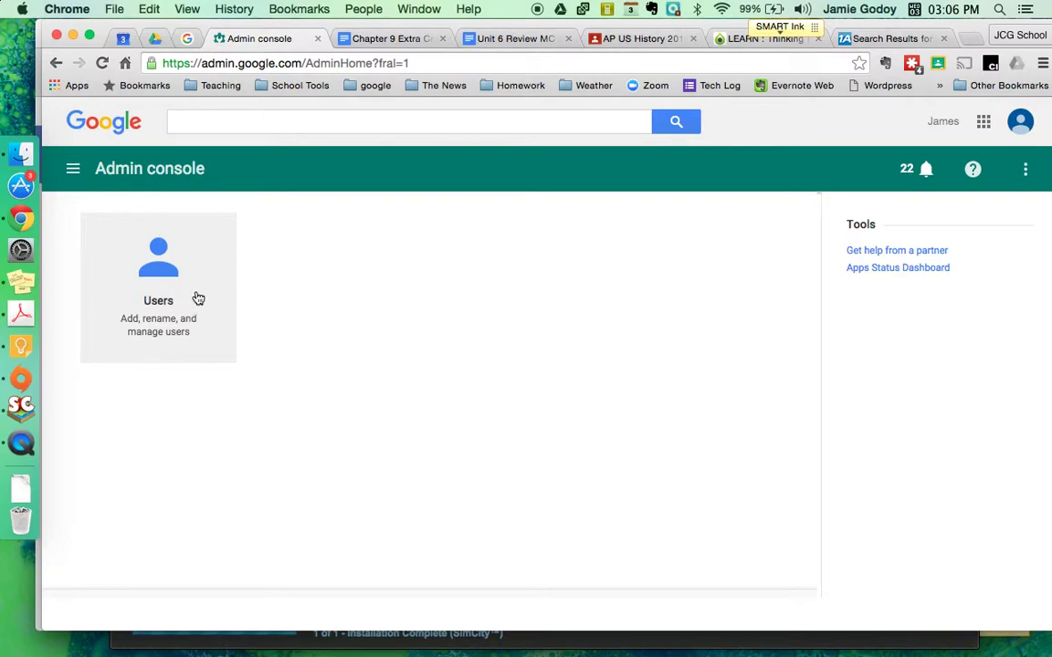
Open Users and scroll through the 169 active ESUSD Class users
{"action": "left_click", "coordinate": [156, 296]}
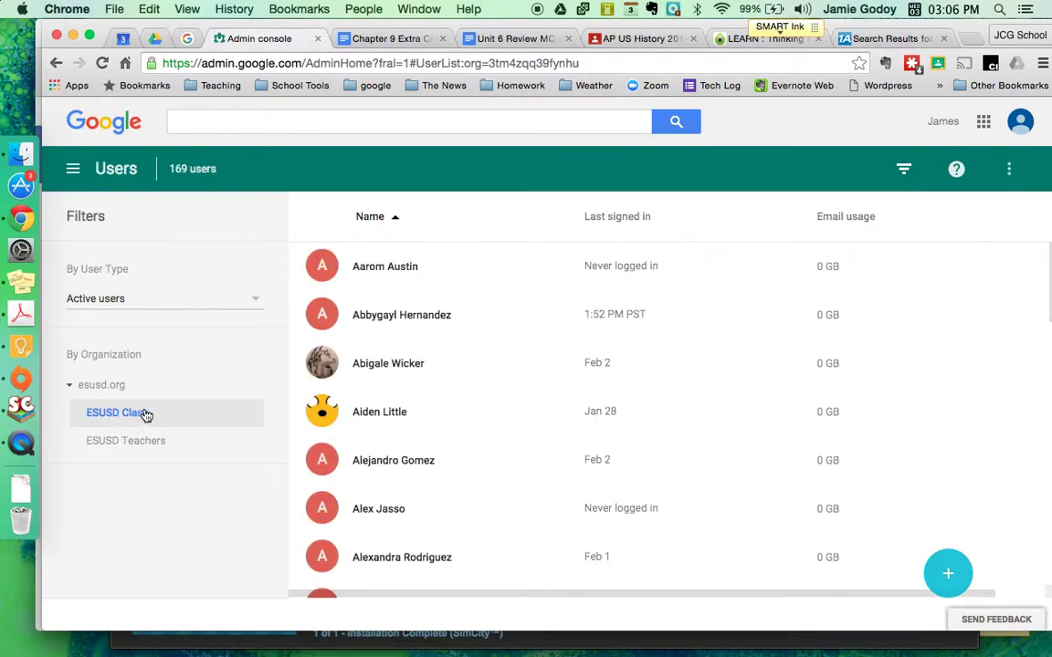
{"action": "scroll", "coordinate": [438, 325], "scroll_direction": "down", "scroll_amount": 15}
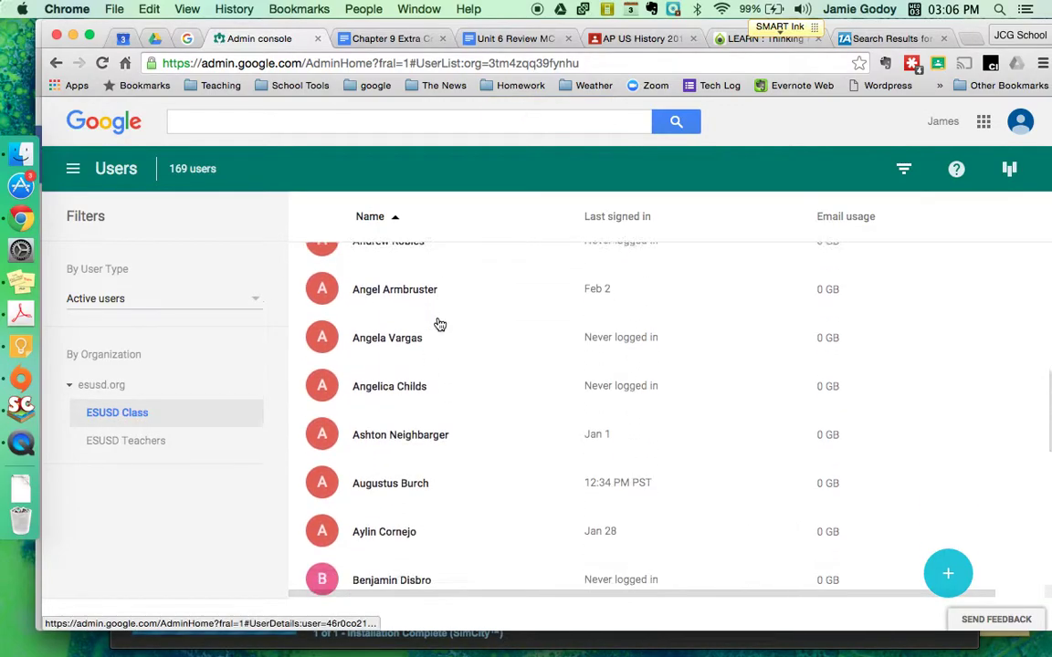
{"action": "scroll", "coordinate": [438, 325], "scroll_direction": "down", "scroll_amount": 20}
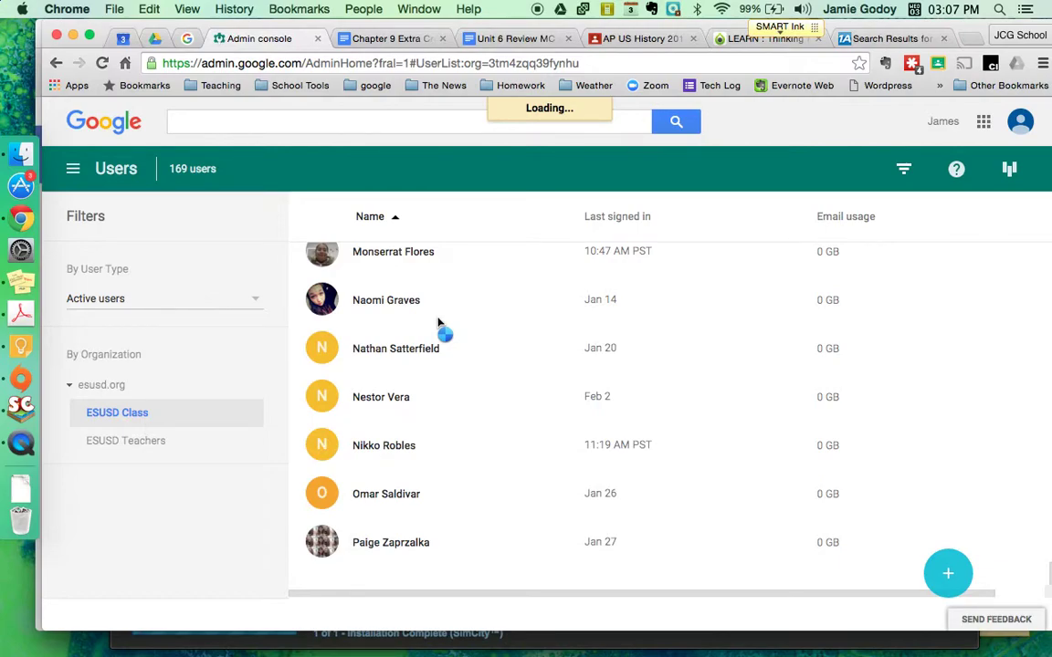
{"action": "scroll", "coordinate": [420, 266], "scroll_direction": "up", "scroll_amount": 1}
{"action": "scroll", "coordinate": [371, 308], "scroll_direction": "up", "scroll_amount": 20}
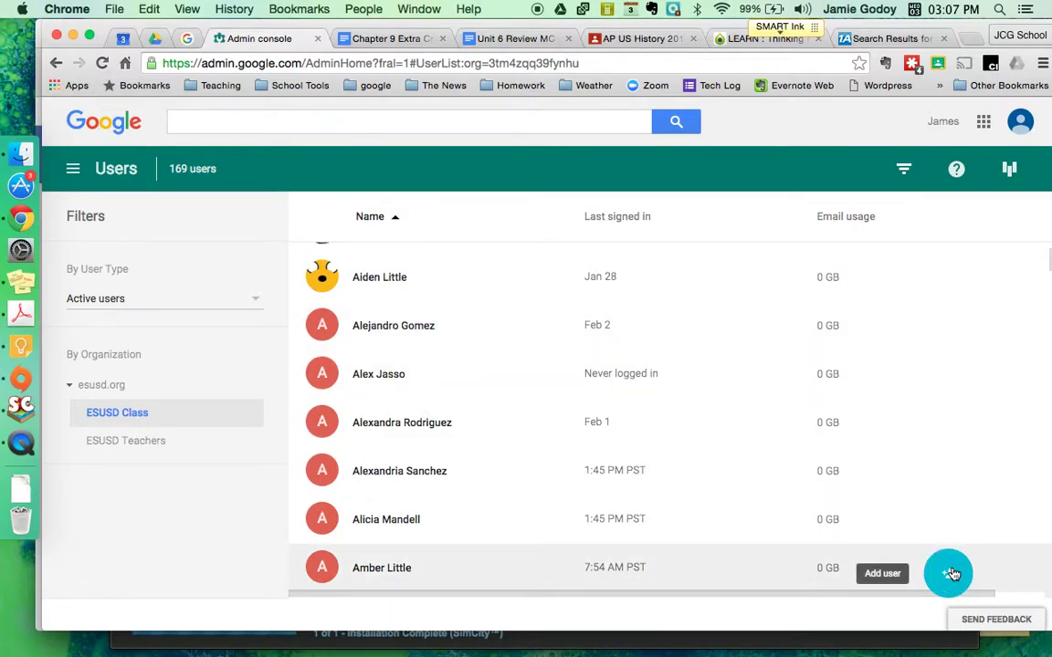
Add a new user with the student's first name, last name and the esusdclass.org email domain
{"action": "left_click", "coordinate": [950, 574]}
{"action": "left_click", "coordinate": [397, 275]}
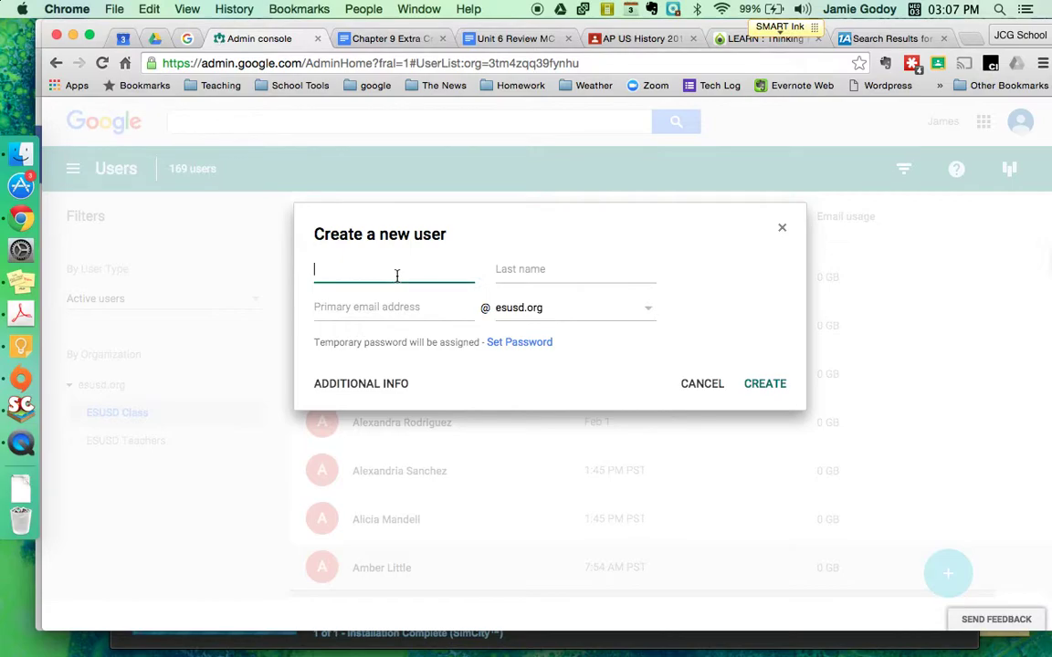
{"action": "left_click", "coordinate": [548, 271]}
{"action": "key", "text": "Tab"}
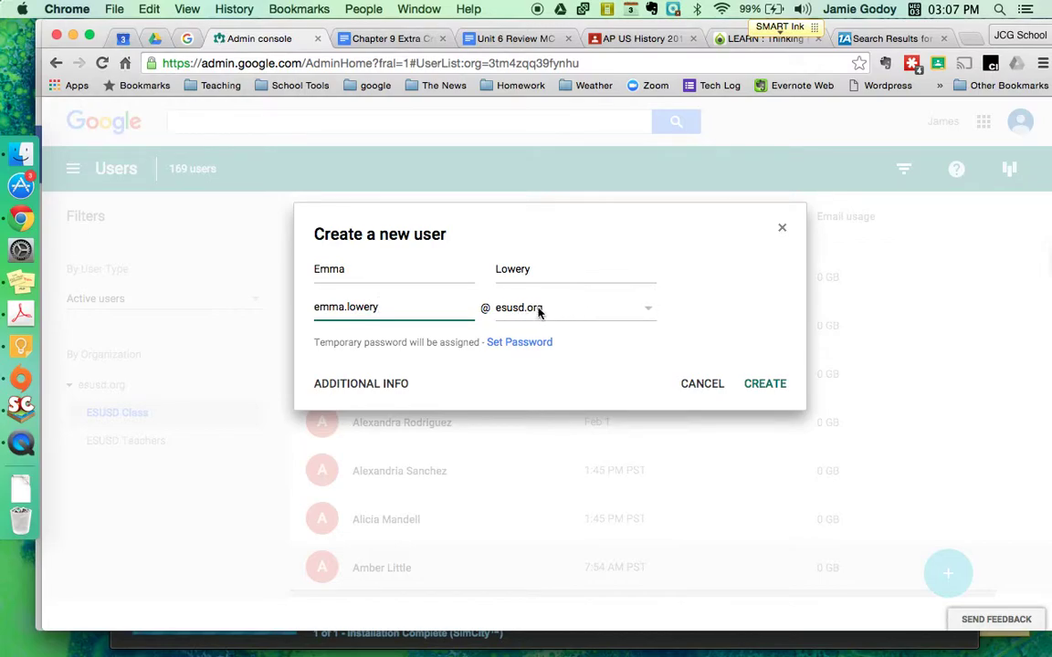
{"action": "left_click", "coordinate": [648, 310]}
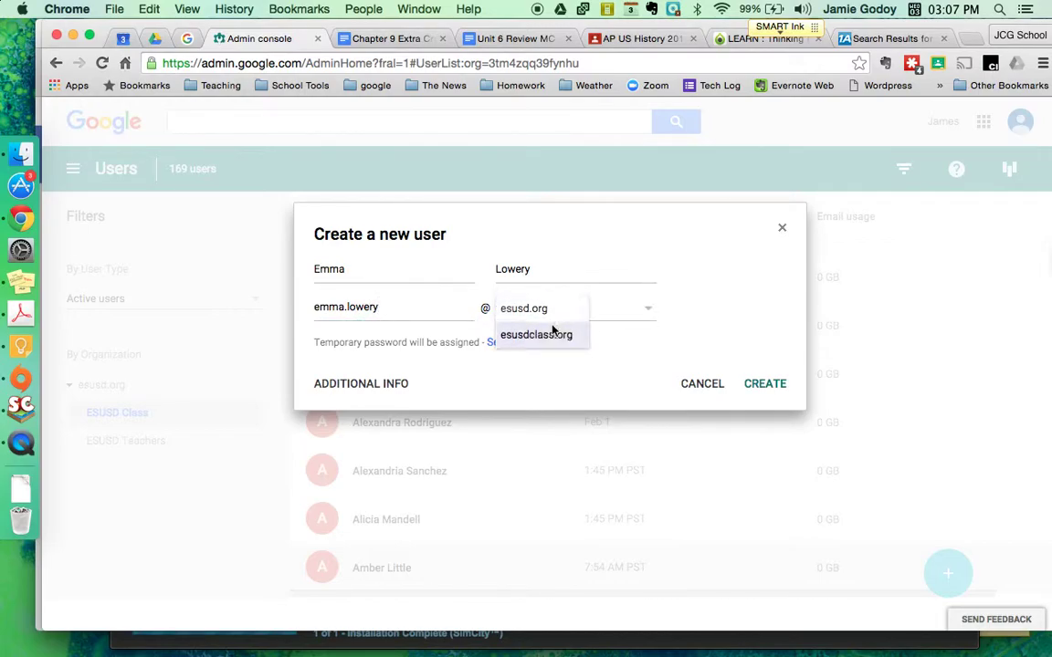
{"action": "left_click", "coordinate": [540, 334]}
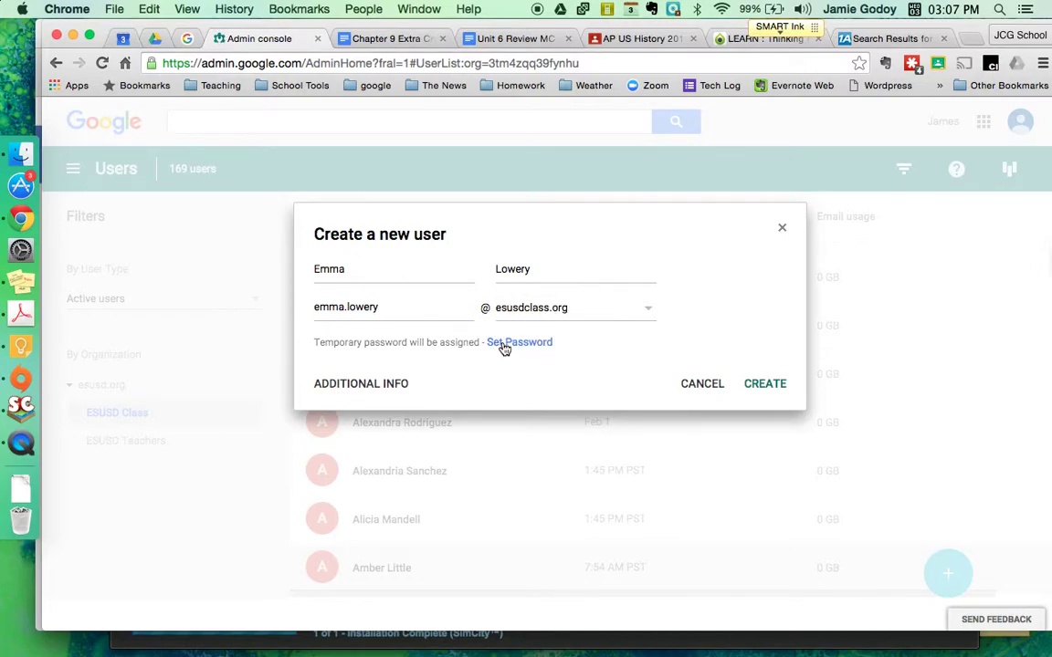
Set and confirm a custom password, then glance at the contact and employee info sections
{"action": "left_click", "coordinate": [504, 343]}
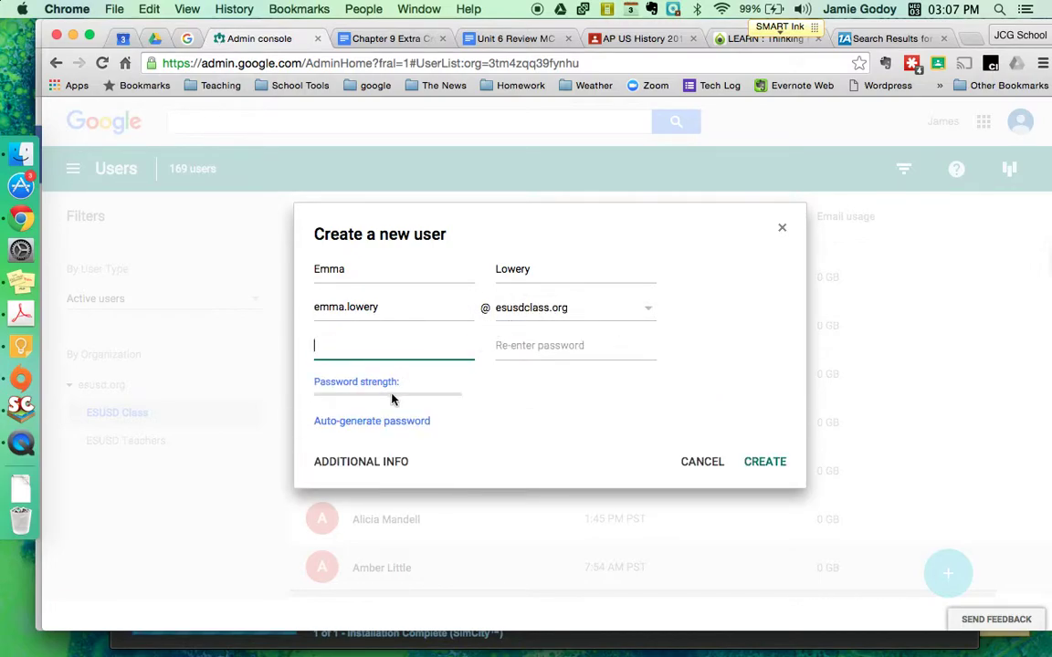
{"action": "type", "text": "****"}
{"action": "left_click", "coordinate": [504, 345]}
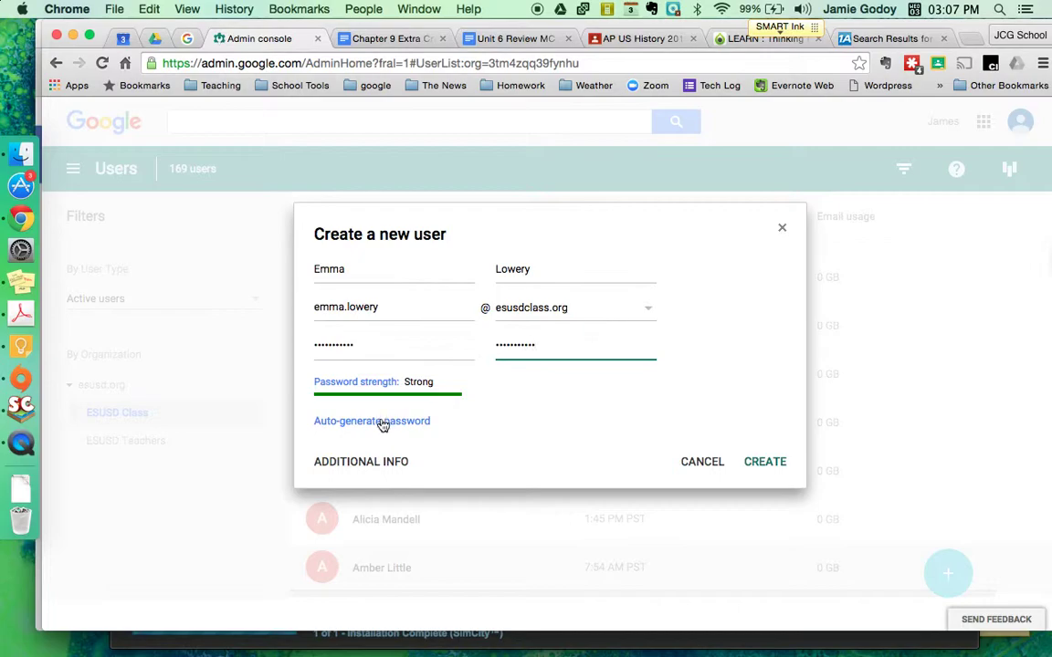
{"action": "left_click", "coordinate": [379, 461]}
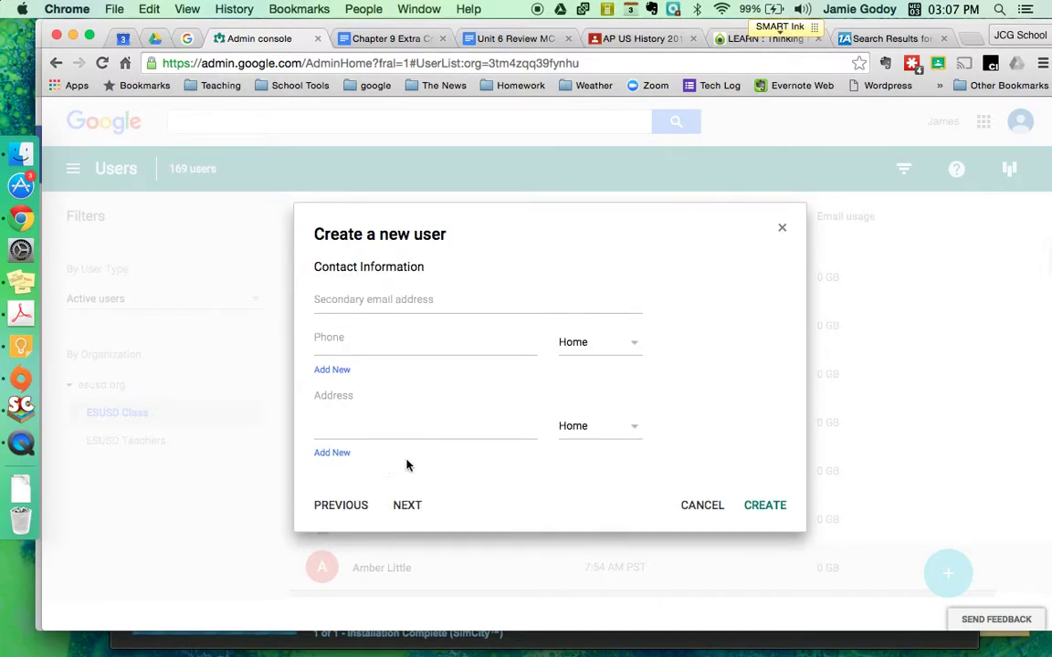
{"action": "left_click", "coordinate": [406, 505]}
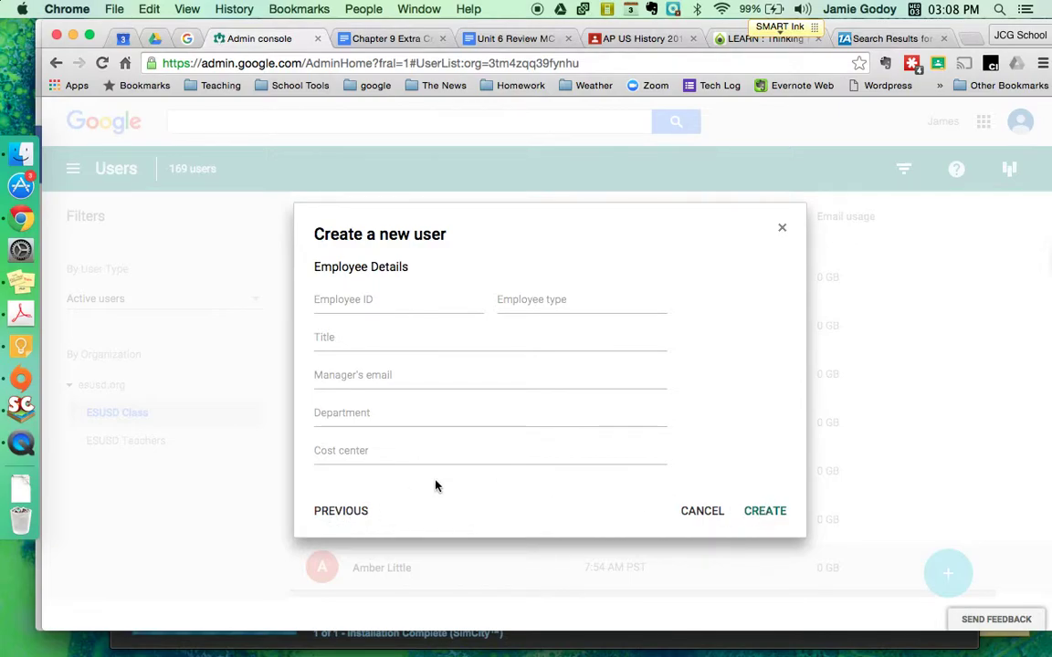
{"action": "left_click", "coordinate": [340, 509]}
{"action": "left_click", "coordinate": [340, 507]}
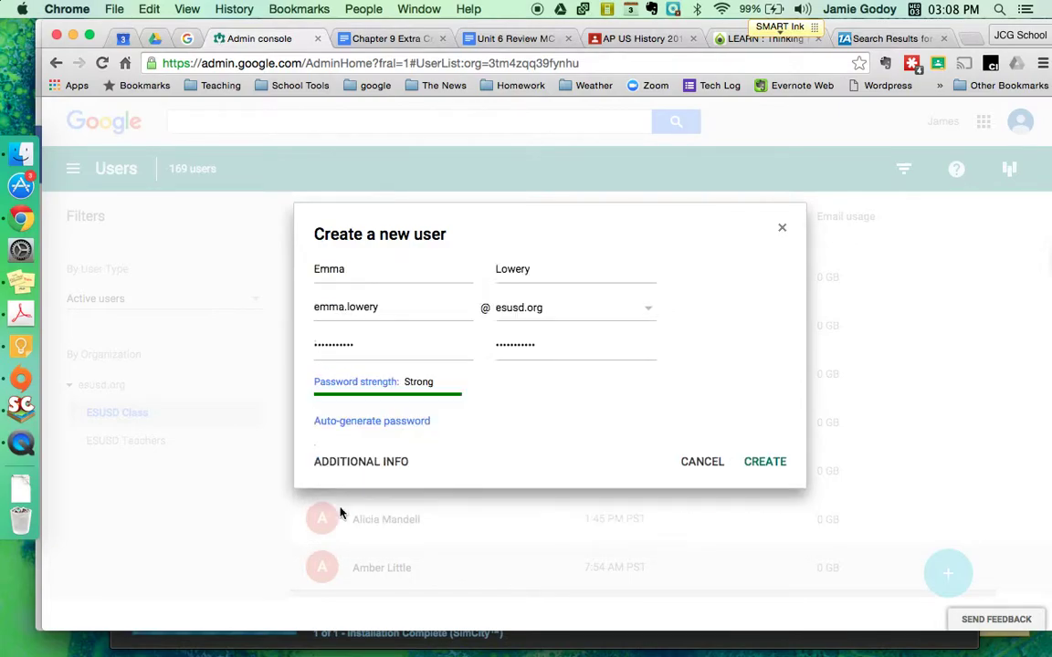
Create the student account after retyping the mismatched confirmation password
{"action": "left_click", "coordinate": [757, 461]}
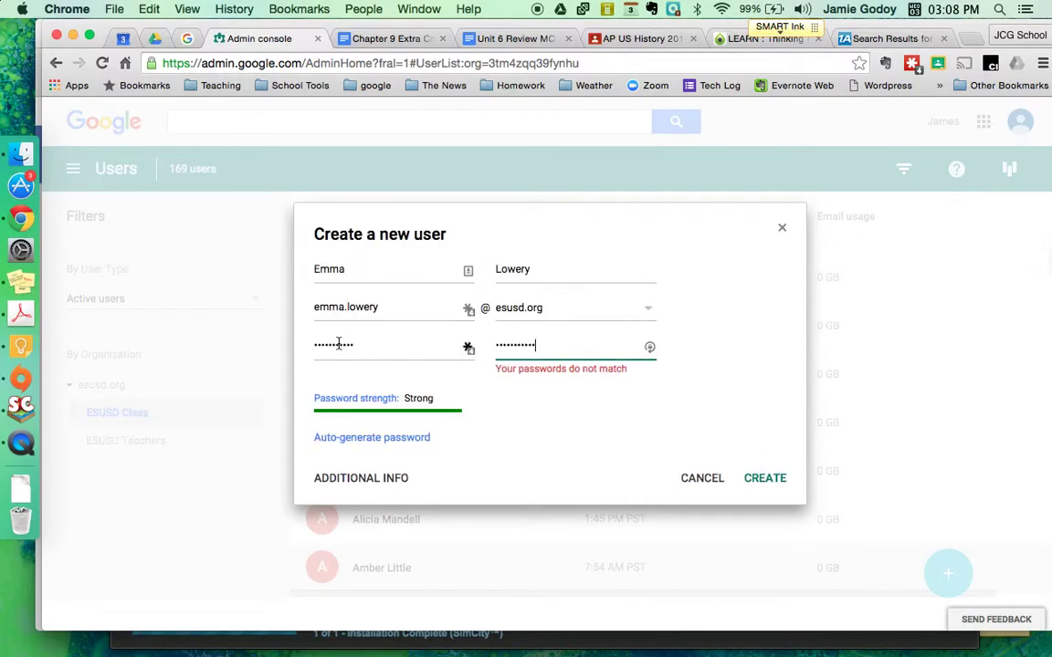
{"action": "double_click", "coordinate": [515, 344]}
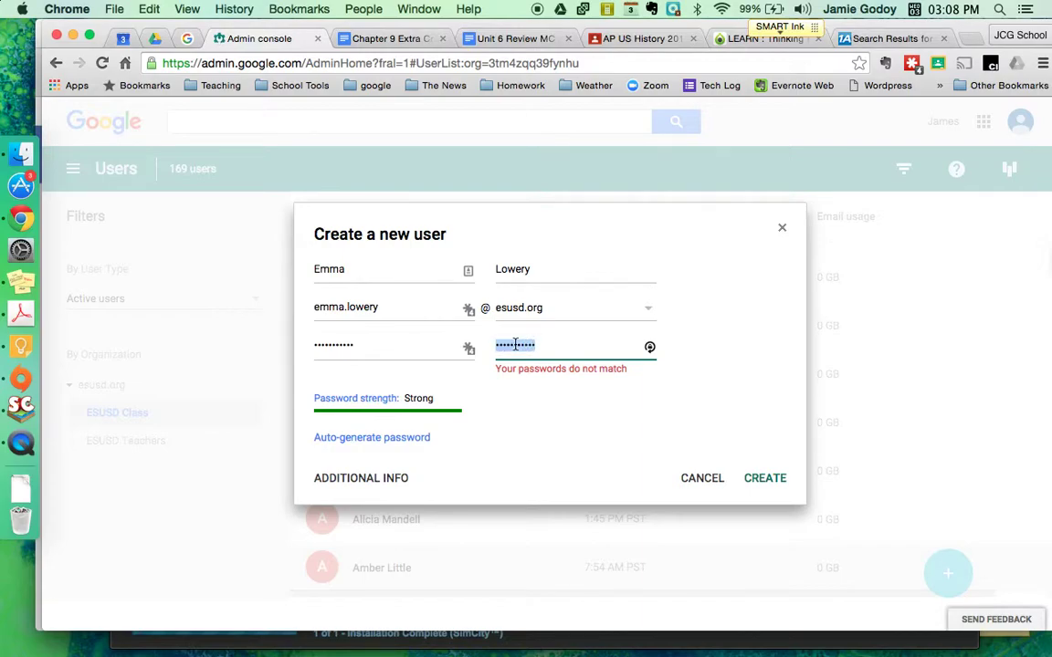
{"action": "type", "text": "••"}
{"action": "left_click", "coordinate": [765, 477]}
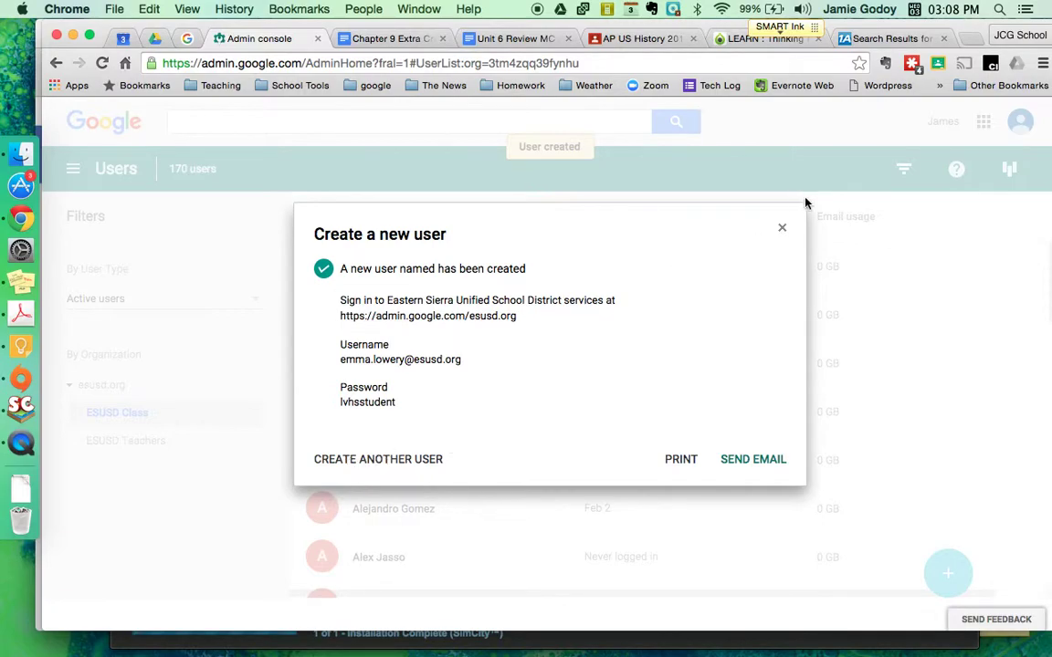
{"action": "left_click", "coordinate": [783, 230]}
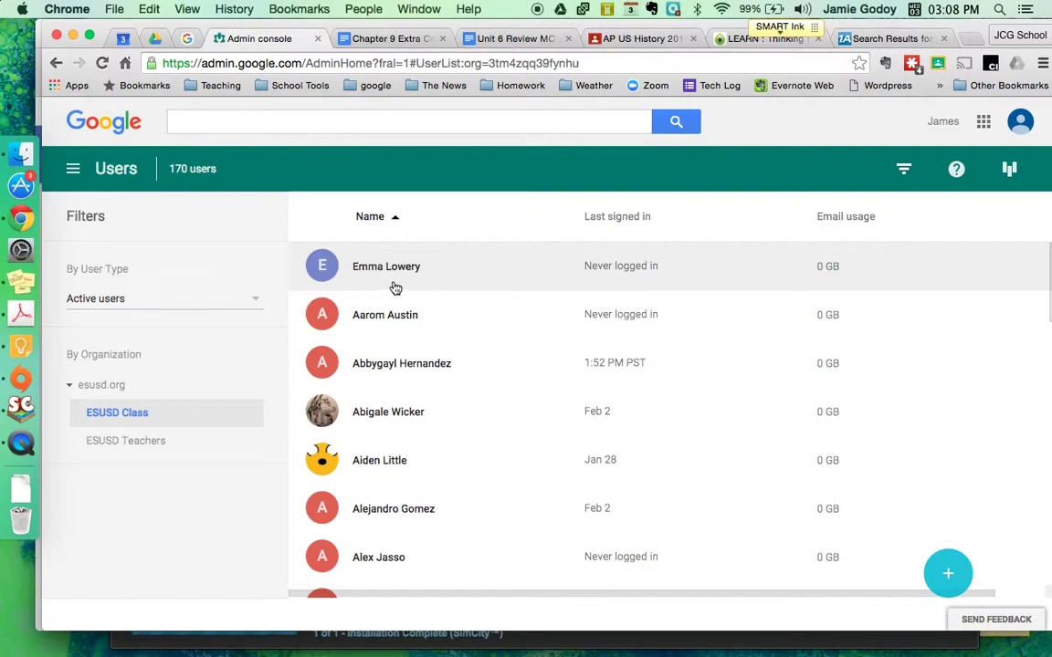
{"action": "mouse_move", "coordinate": [321, 264]}
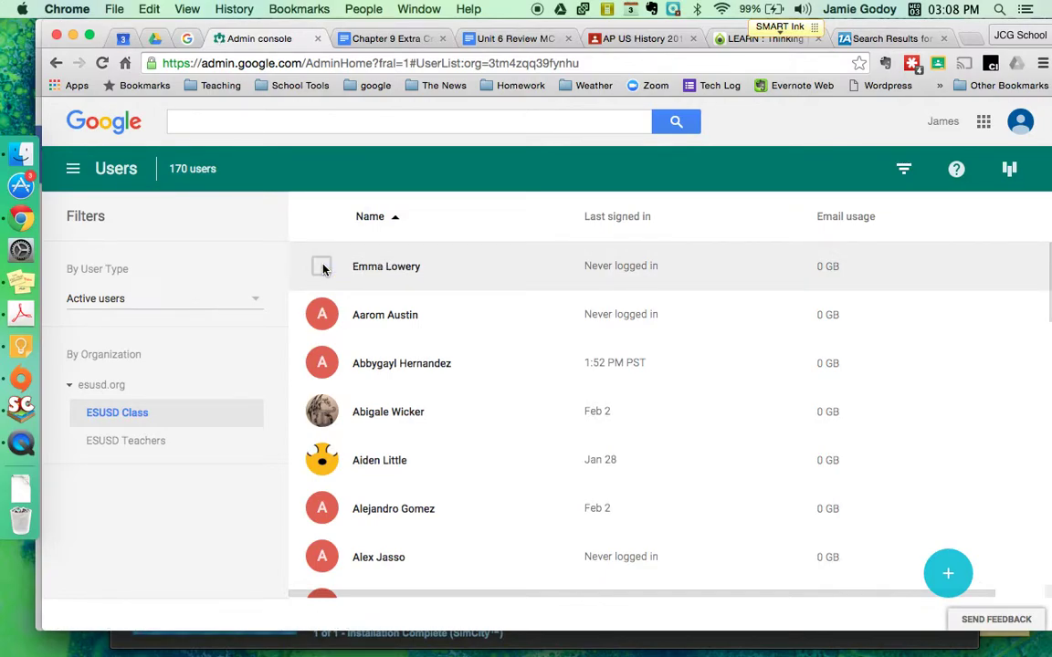
Open the new student's account, start a password reset, and type the new password twice
{"action": "left_click", "coordinate": [407, 271]}
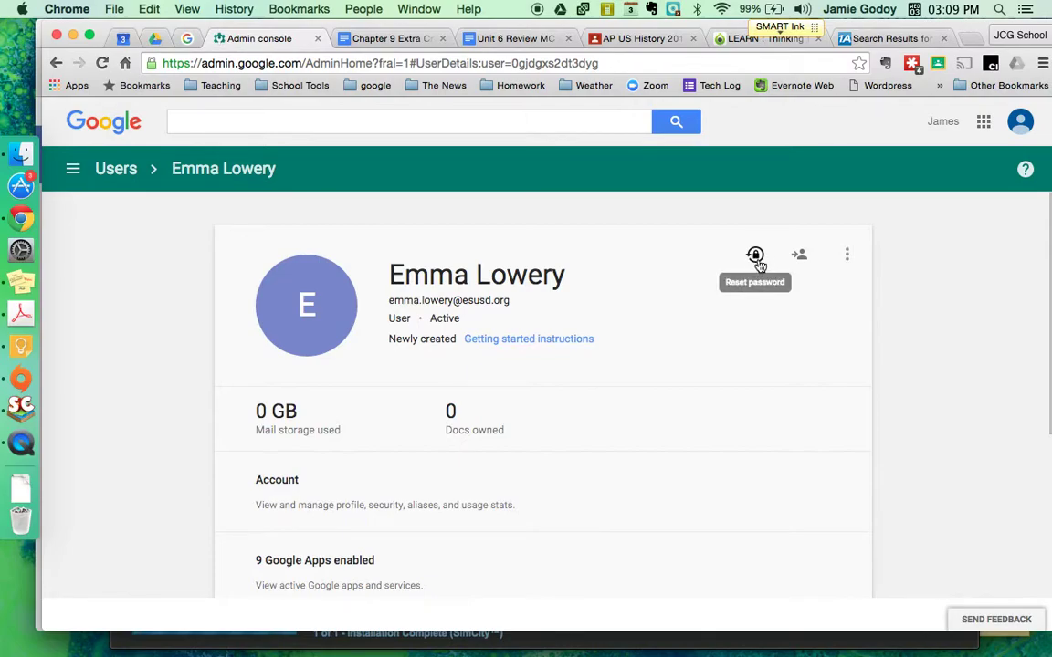
{"action": "left_click", "coordinate": [756, 257]}
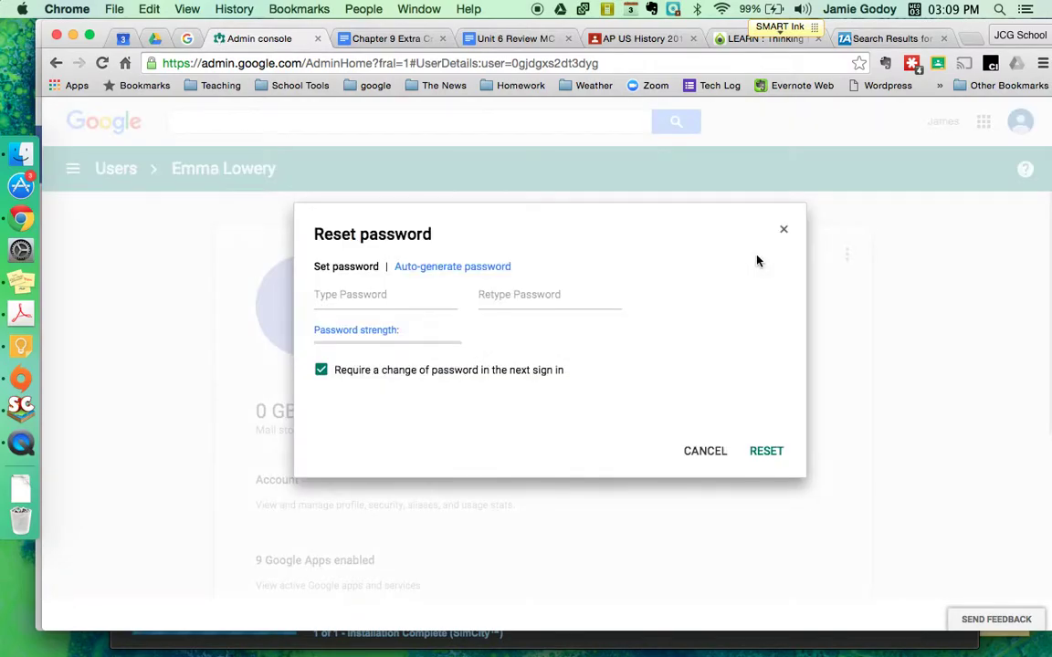
{"action": "left_click", "coordinate": [400, 295]}
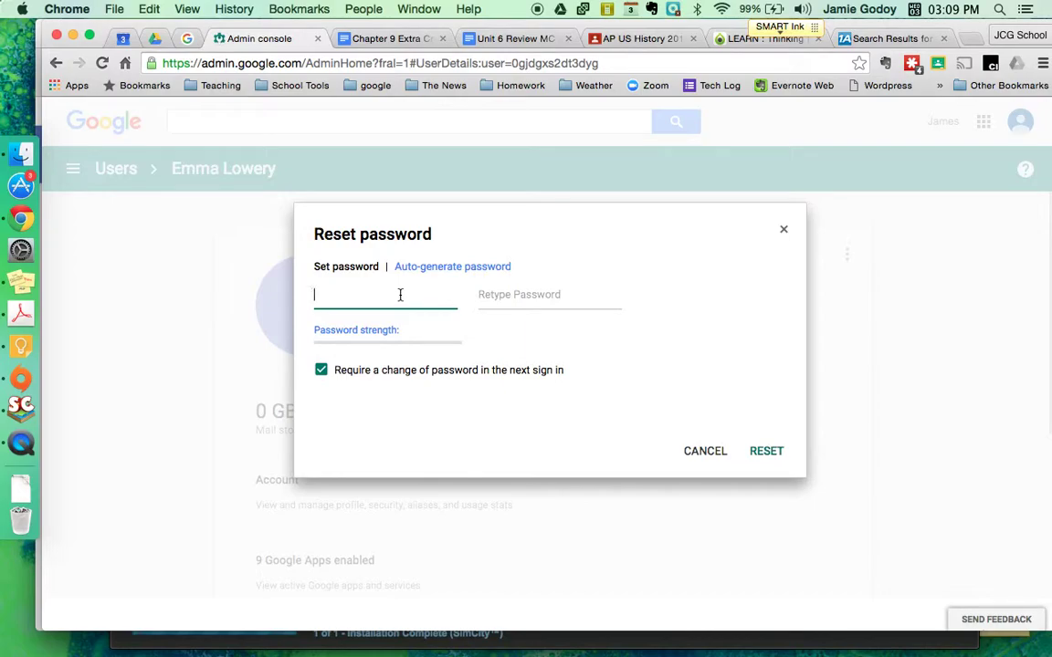
{"action": "type", "text": "p••••••••••"}
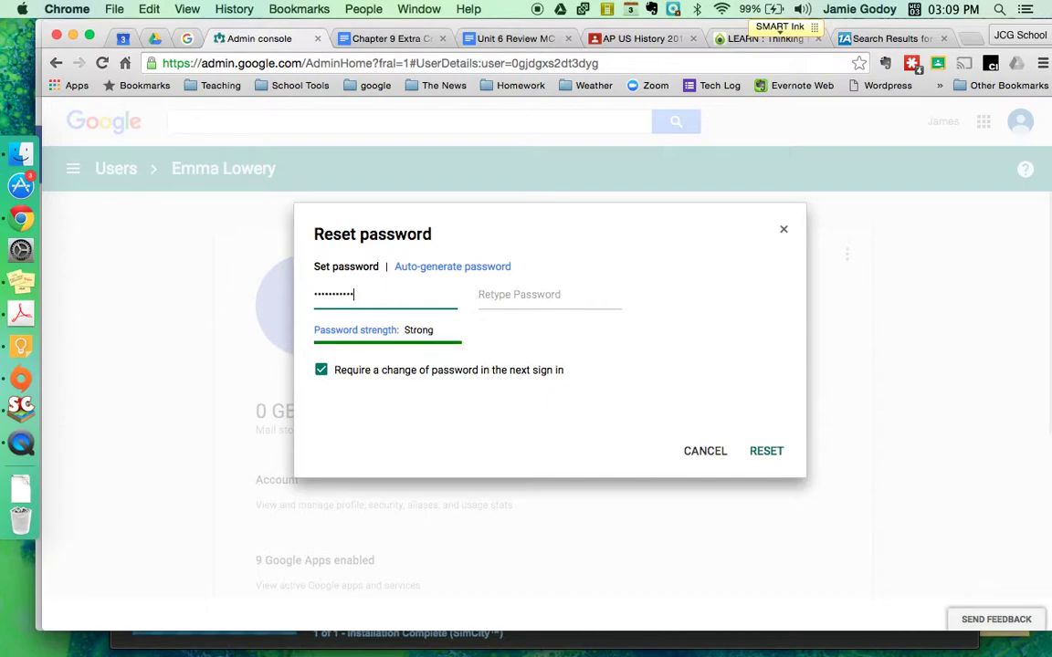
{"action": "key", "text": "Tab"}
{"action": "type", "text": "••••••••"}
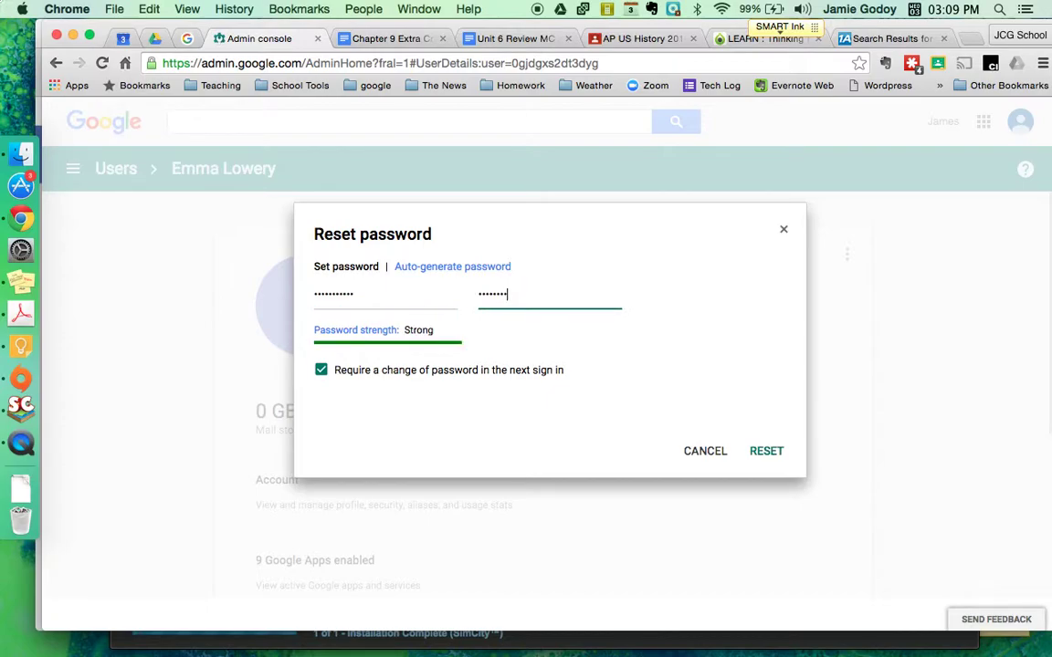
{"action": "type", "text": "•••"}
{"action": "key", "text": "Tab"}
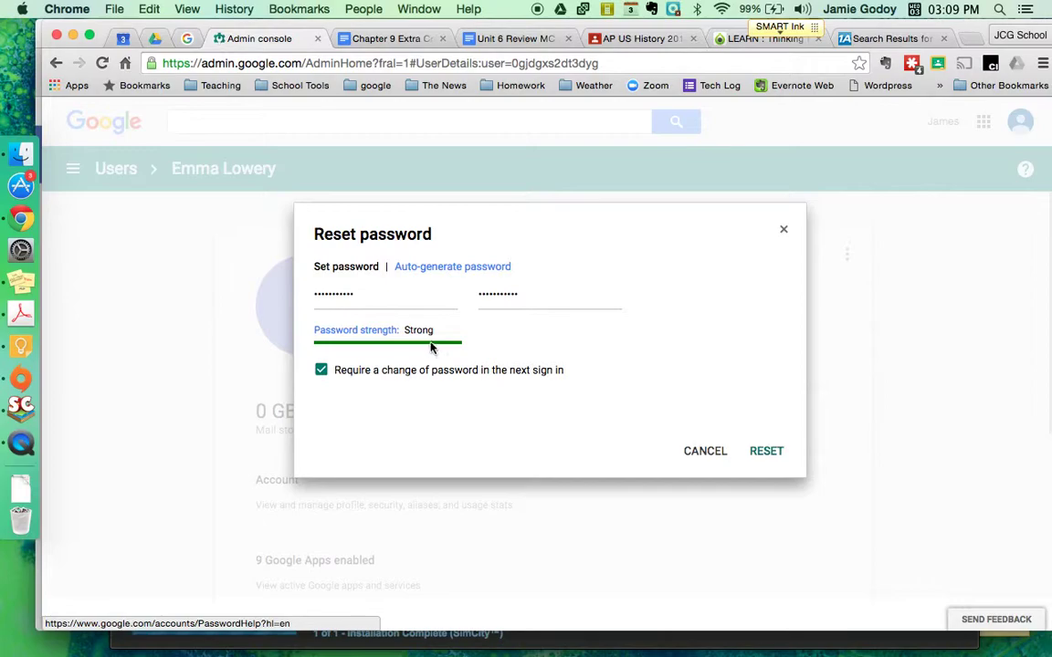